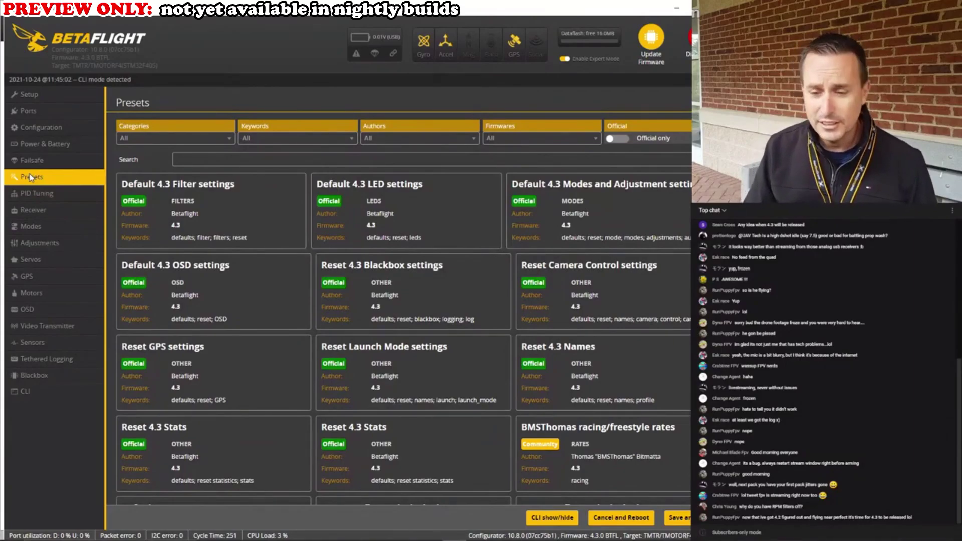
Filter presets to TUNE, then open and close the Default 4.3 Tune settings details.
{"action": "left_click", "coordinate": [173, 140]}
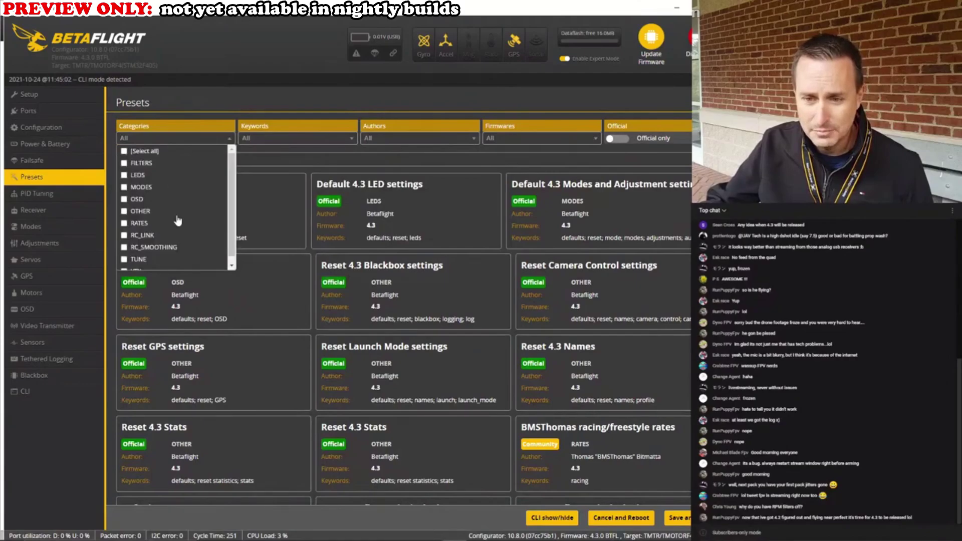
{"action": "scroll", "coordinate": [175, 245], "scroll_direction": "down", "scroll_amount": 1}
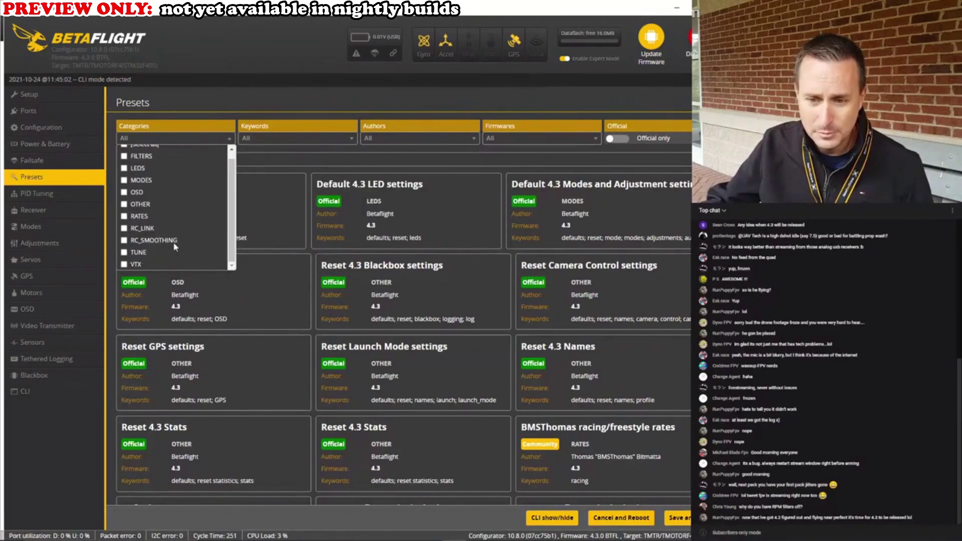
{"action": "left_click", "coordinate": [135, 255]}
{"action": "left_click", "coordinate": [295, 293]}
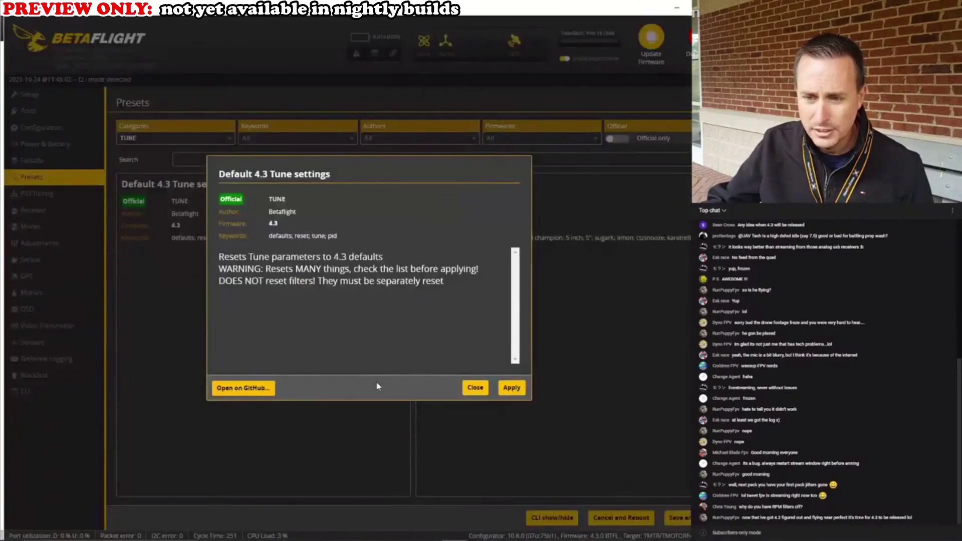
{"action": "left_click", "coordinate": [479, 389]}
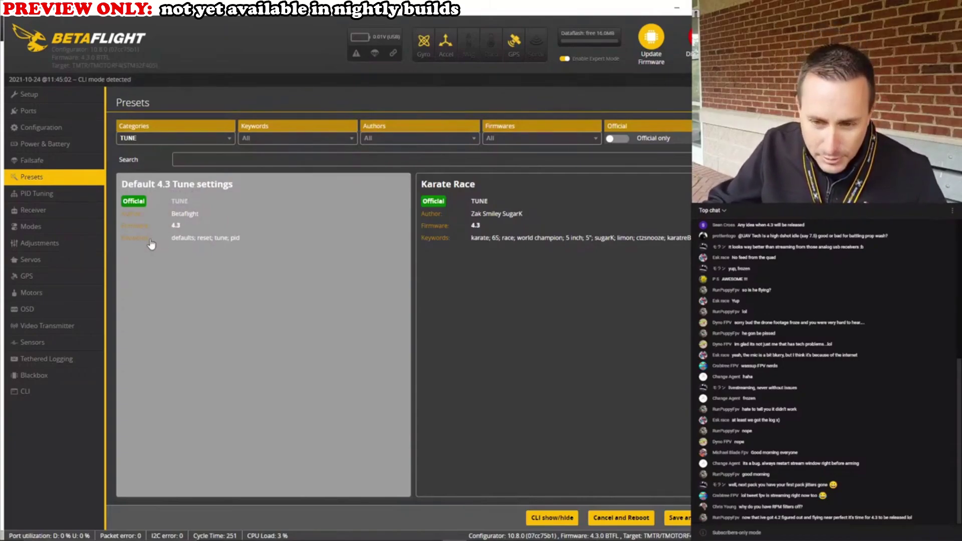
Reopen the Default 4.3 Tune settings details, then close them again.
{"action": "left_click", "coordinate": [224, 237]}
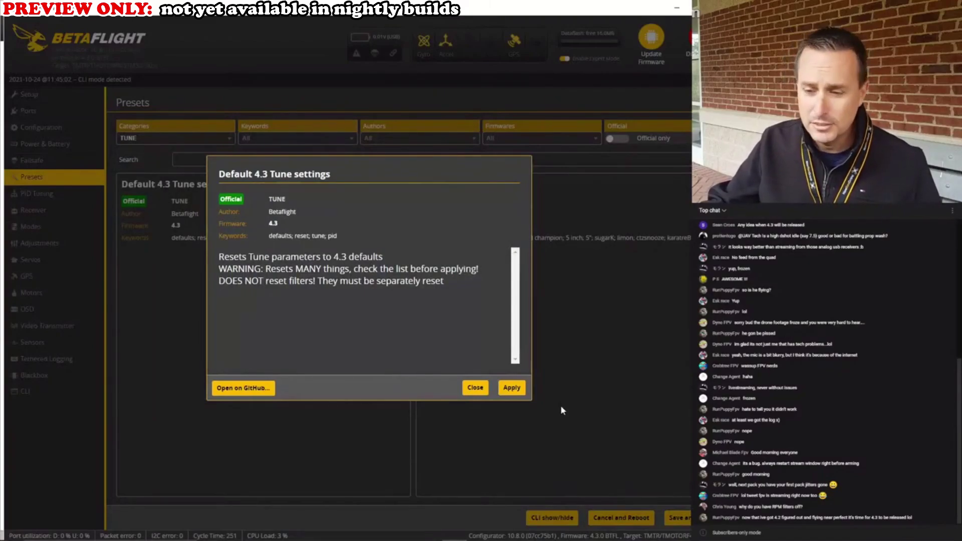
{"action": "left_click", "coordinate": [476, 389]}
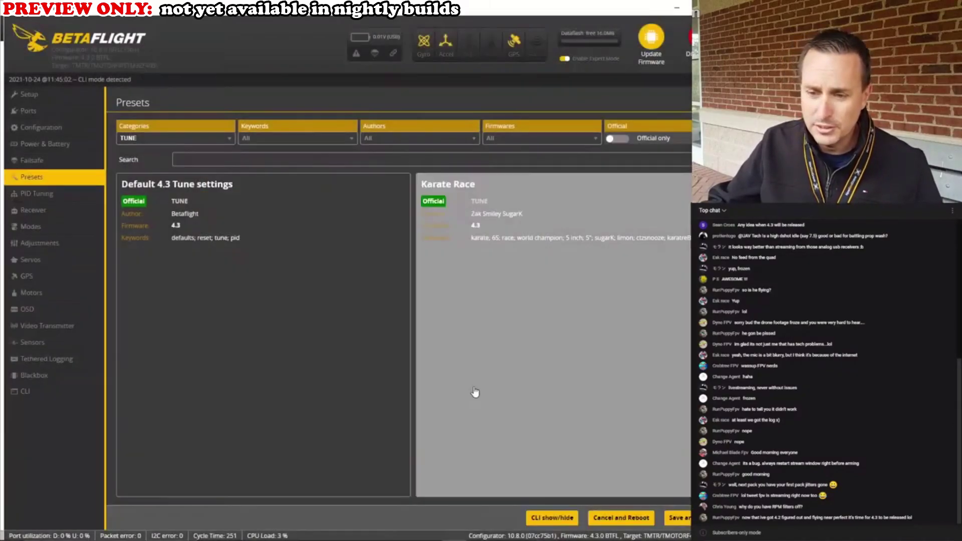
Open Karate Race details, try the spicy tune option, then deselect options, leaving dynamic idle only.
{"action": "left_click", "coordinate": [520, 374]}
{"action": "scroll", "coordinate": [384, 327], "scroll_direction": "down", "scroll_amount": 3}
{"action": "scroll", "coordinate": [384, 327], "scroll_direction": "down", "scroll_amount": 3}
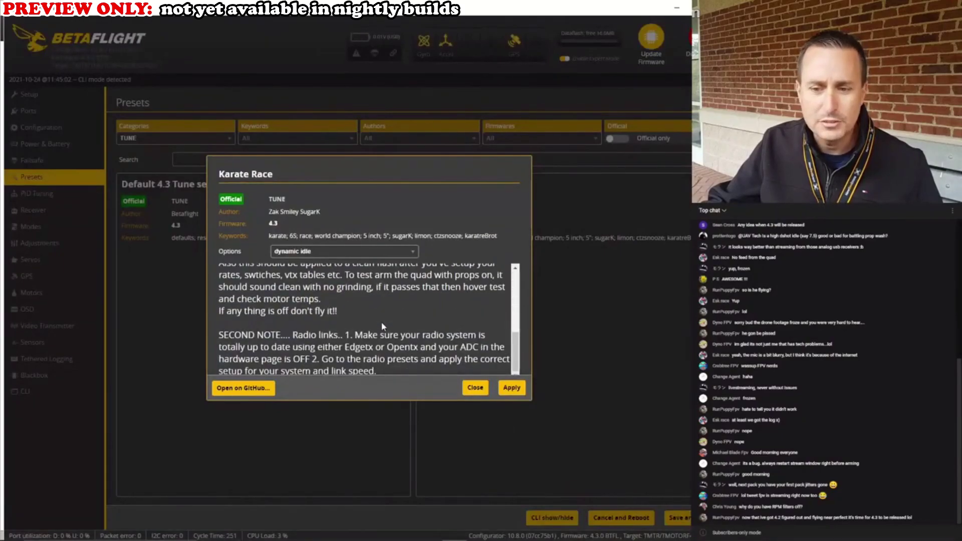
{"action": "scroll", "coordinate": [380, 329], "scroll_direction": "up", "scroll_amount": 6}
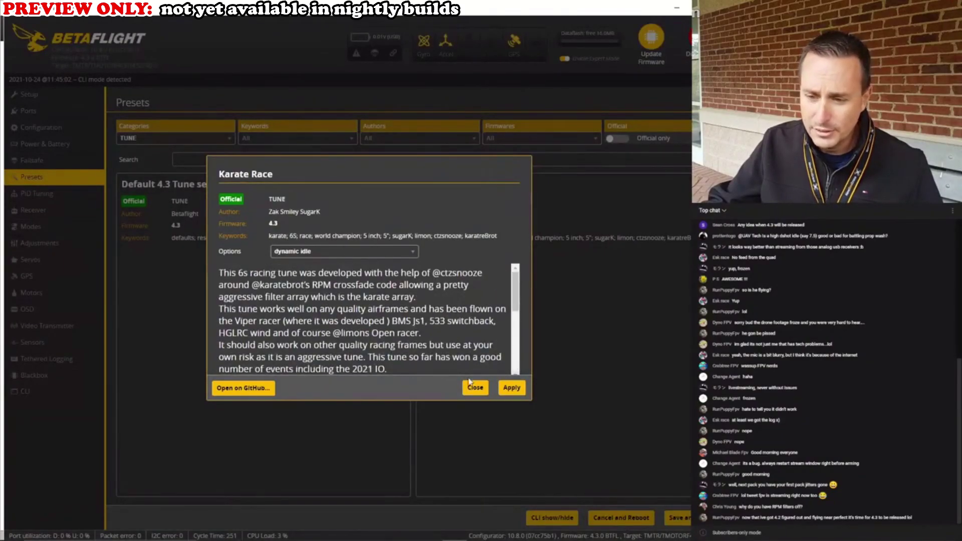
{"action": "left_click", "coordinate": [325, 255]}
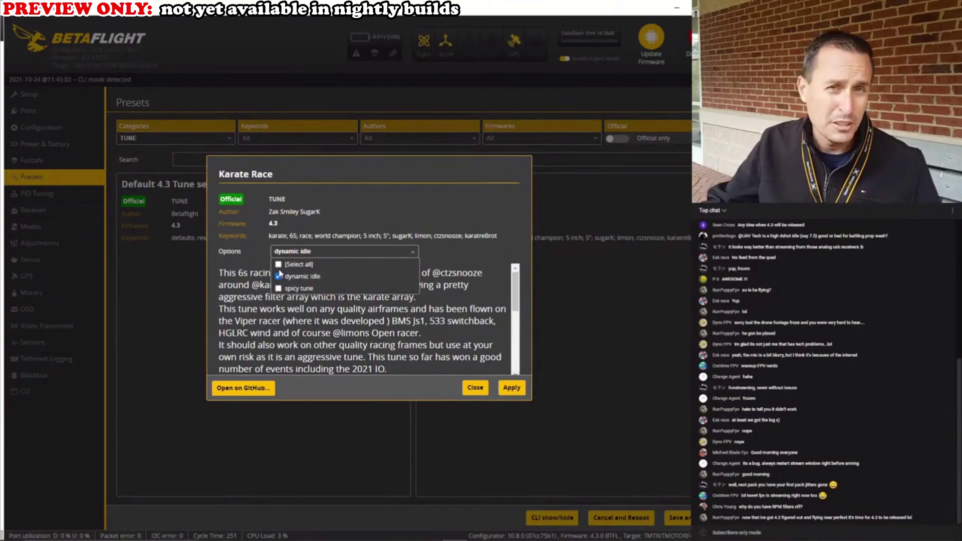
{"action": "left_click", "coordinate": [278, 289]}
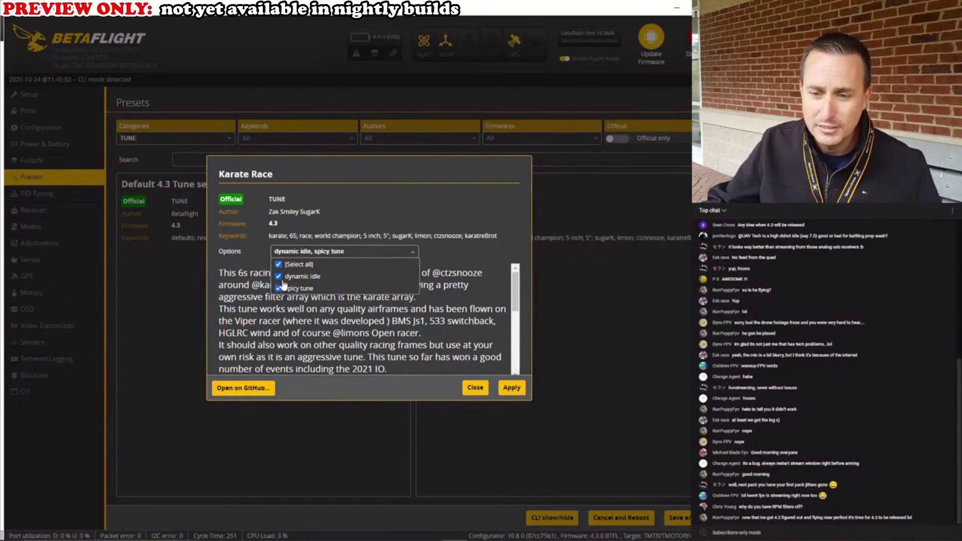
{"action": "left_click", "coordinate": [280, 288]}
{"action": "left_click", "coordinate": [279, 278]}
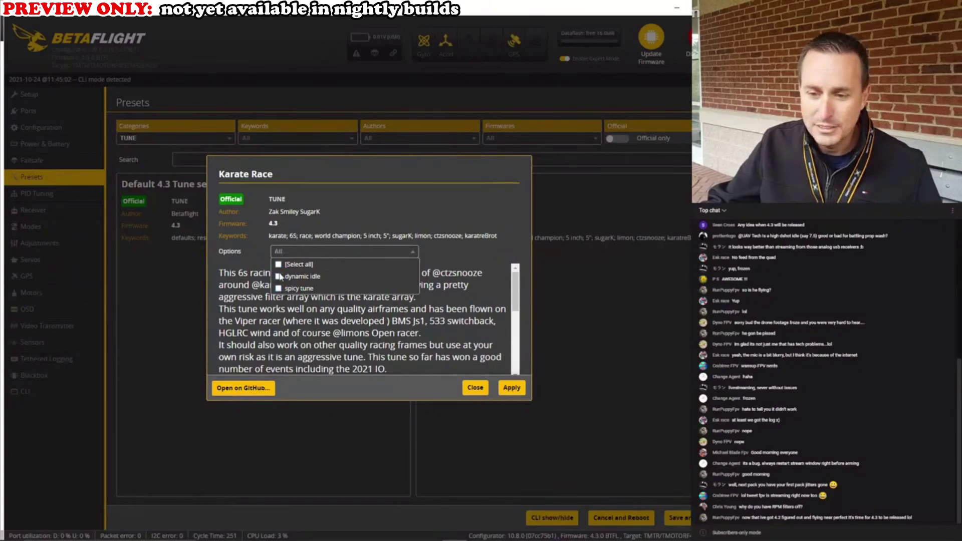
Close and reopen the Karate Race details, then view its source on GitHub.
{"action": "left_click", "coordinate": [473, 390]}
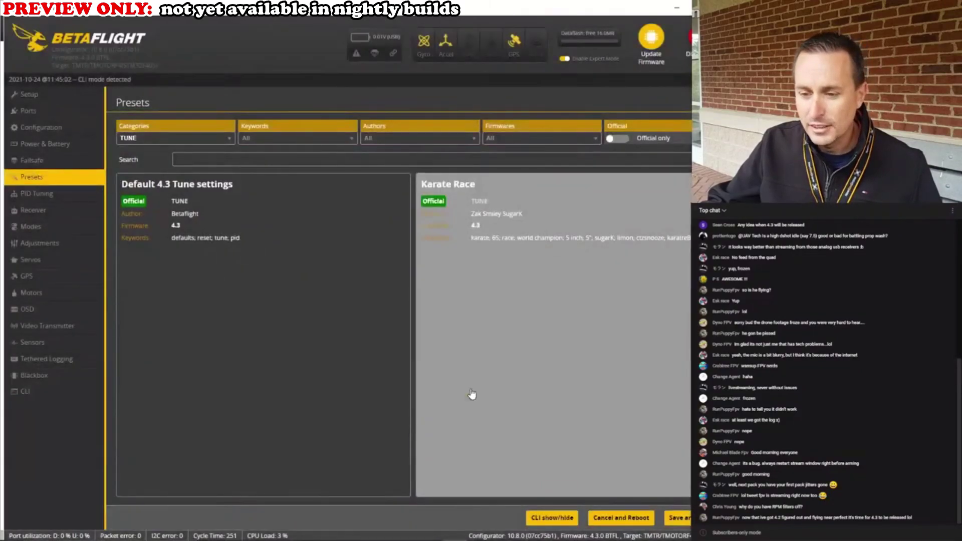
{"action": "left_click", "coordinate": [466, 360]}
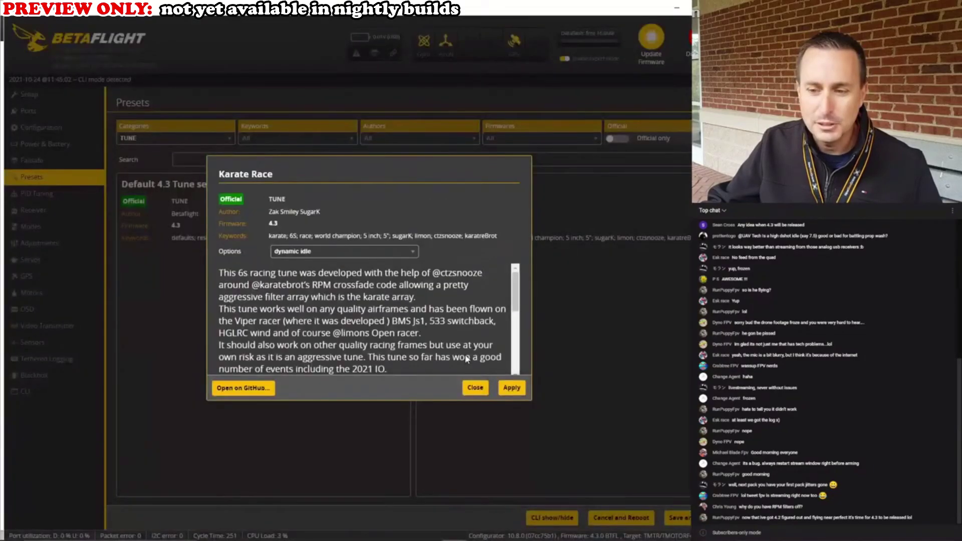
{"action": "left_click", "coordinate": [227, 395]}
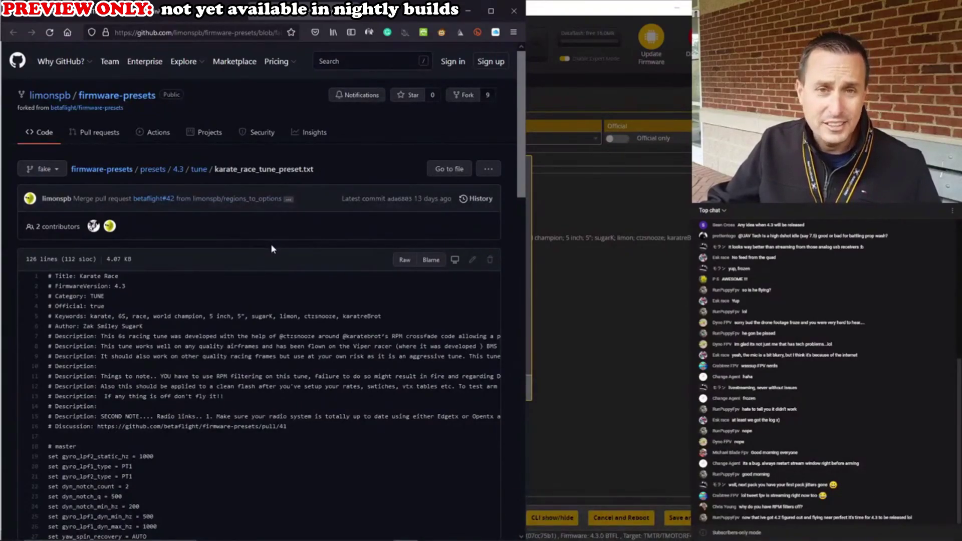
Scroll through karate_race_tune_preset.txt down to its master filter settings.
{"action": "scroll", "coordinate": [256, 303], "scroll_direction": "down", "scroll_amount": 2}
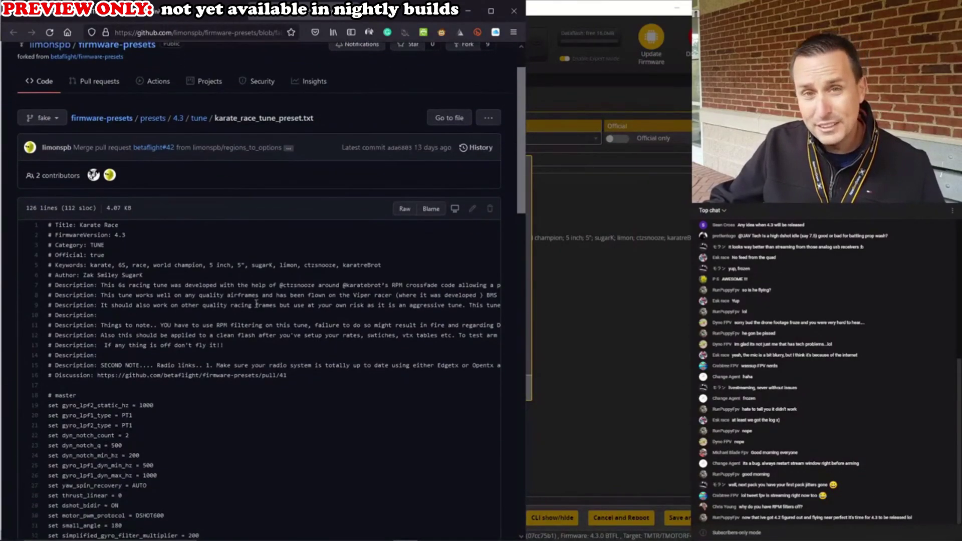
{"action": "scroll", "coordinate": [255, 304], "scroll_direction": "down", "scroll_amount": 2}
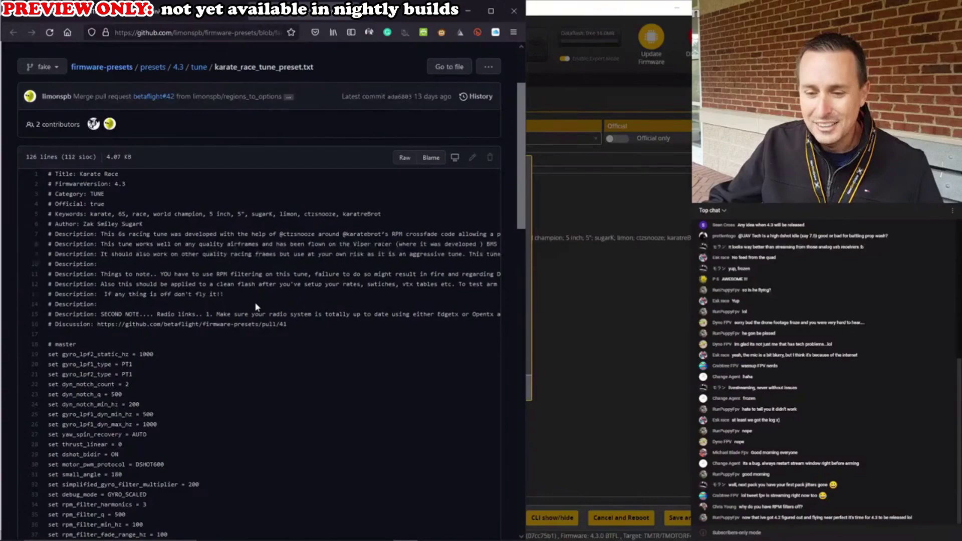
{"action": "scroll", "coordinate": [255, 302], "scroll_direction": "down", "scroll_amount": 2}
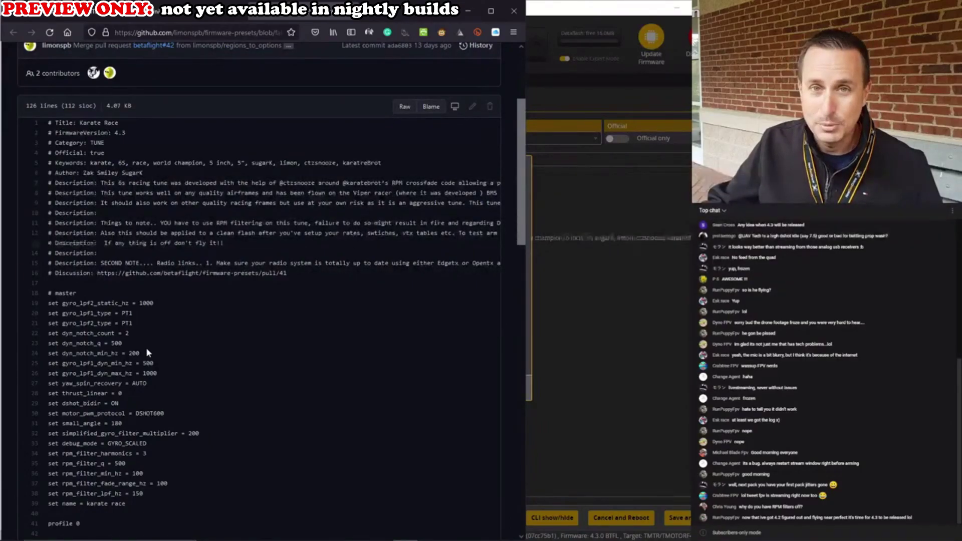
Scroll karate_race_tune_preset.txt down to the dynamic idle and spicy tune option blocks.
{"action": "scroll", "coordinate": [146, 347], "scroll_direction": "down", "scroll_amount": 1}
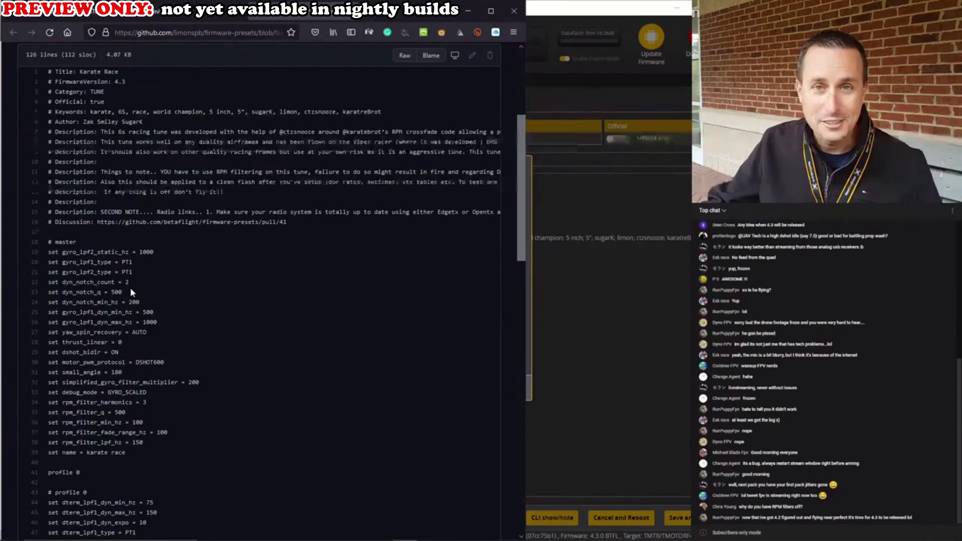
{"action": "scroll", "coordinate": [130, 292], "scroll_direction": "down", "scroll_amount": 2}
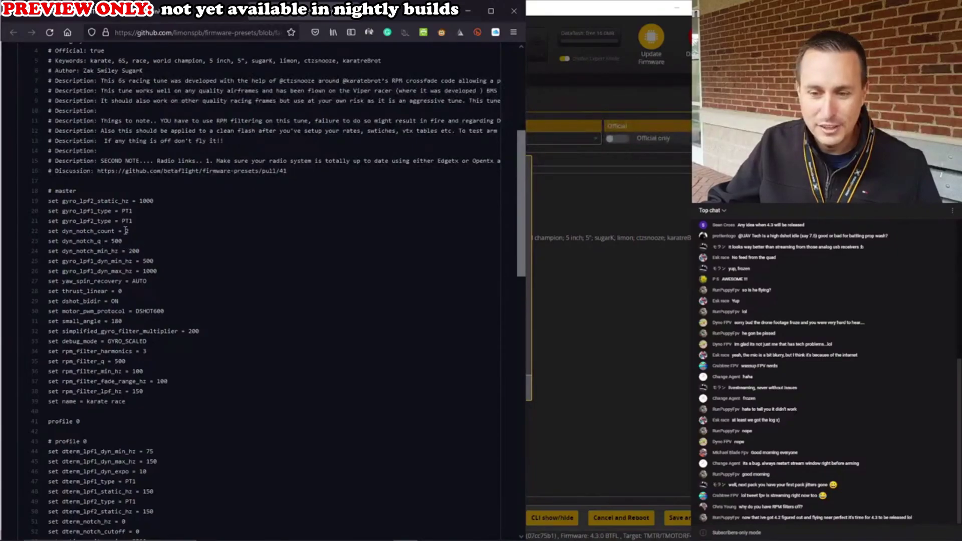
{"action": "scroll", "coordinate": [114, 236], "scroll_direction": "down", "scroll_amount": 4}
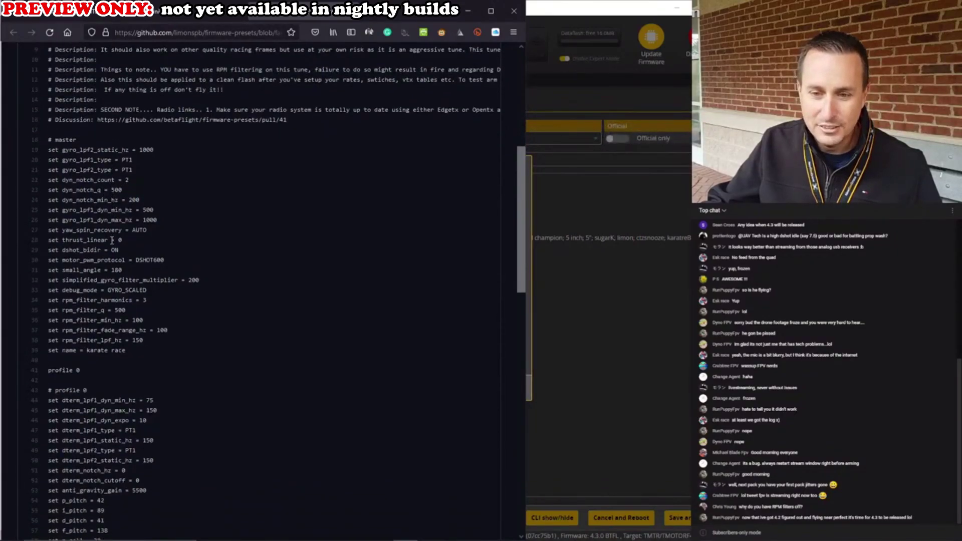
{"action": "scroll", "coordinate": [111, 243], "scroll_direction": "down", "scroll_amount": 6}
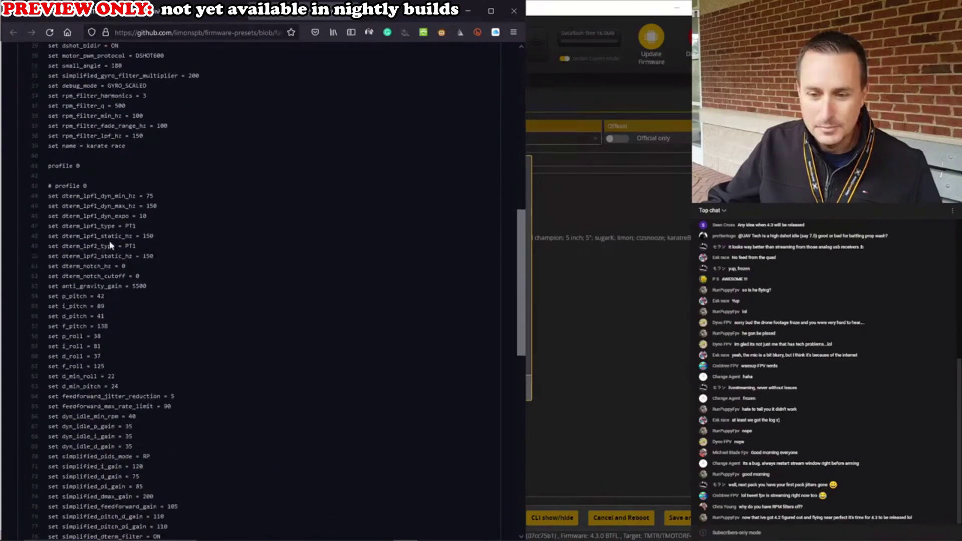
{"action": "scroll", "coordinate": [110, 246], "scroll_direction": "down", "scroll_amount": 14}
{"action": "scroll", "coordinate": [87, 297], "scroll_direction": "down", "scroll_amount": 9}
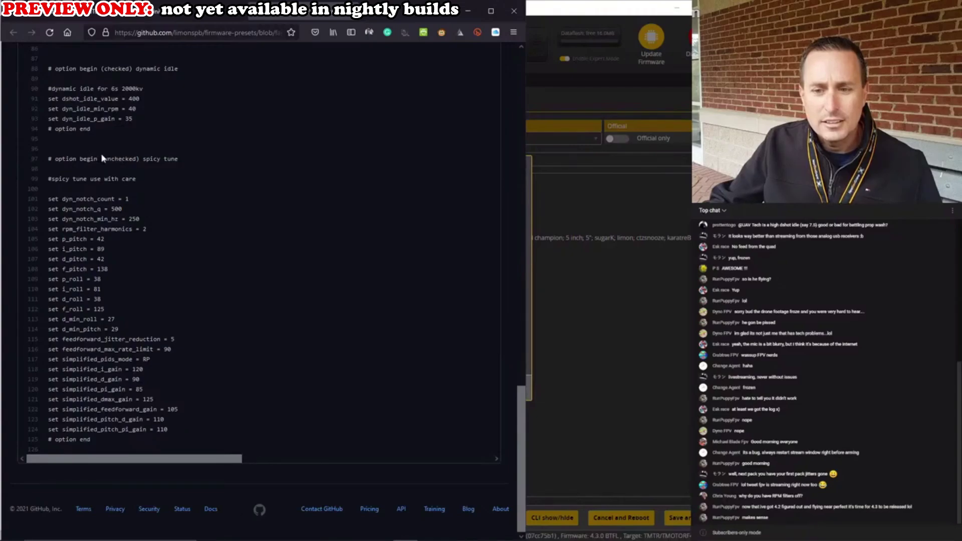
Highlight the spicy tune and dynamic idle option lines, then switch to YouTube Studio and back to Betaflight.
{"action": "left_click_drag", "start_coordinate": [56, 159], "coordinate": [139, 159]}
{"action": "left_click", "coordinate": [139, 159]}
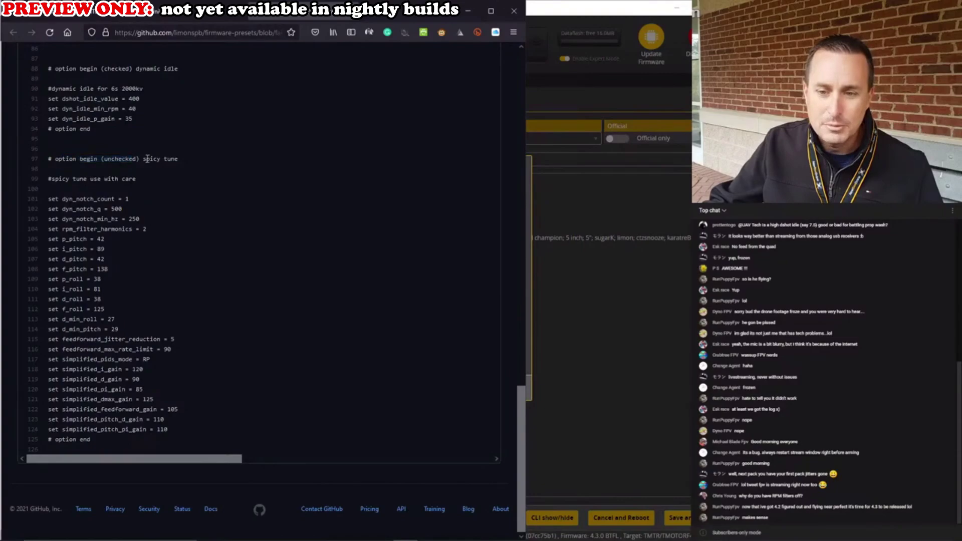
{"action": "triple_click", "coordinate": [180, 159]}
{"action": "scroll", "coordinate": [162, 187], "scroll_direction": "up", "scroll_amount": 3}
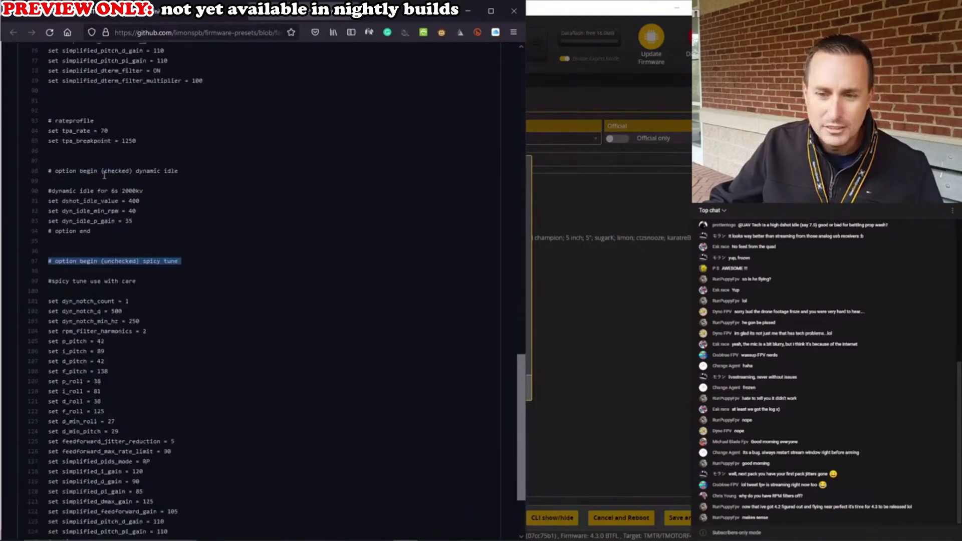
{"action": "left_click_drag", "start_coordinate": [181, 171], "coordinate": [59, 172]}
{"action": "left_click_drag", "start_coordinate": [144, 191], "coordinate": [41, 195]}
{"action": "left_click", "coordinate": [159, 216]}
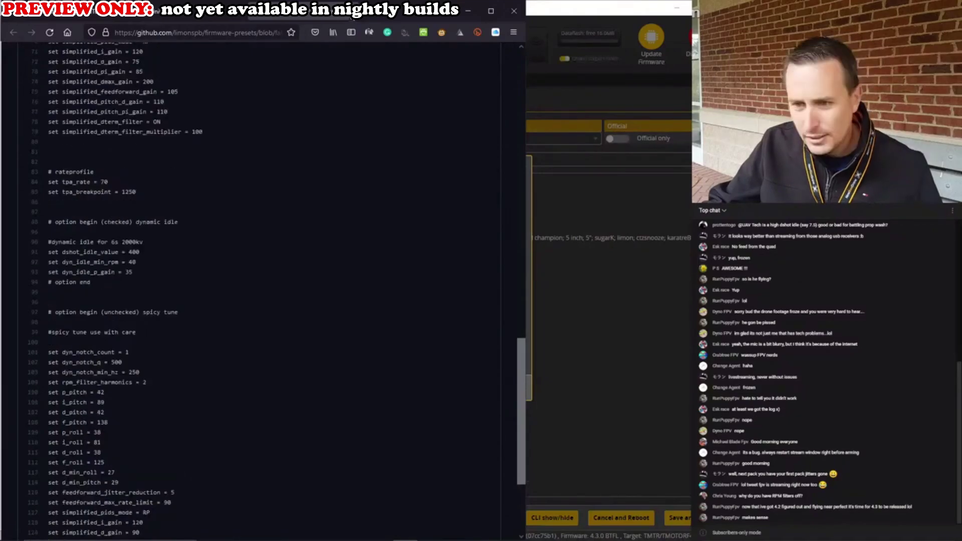
{"action": "left_click", "coordinate": [438, 14]}
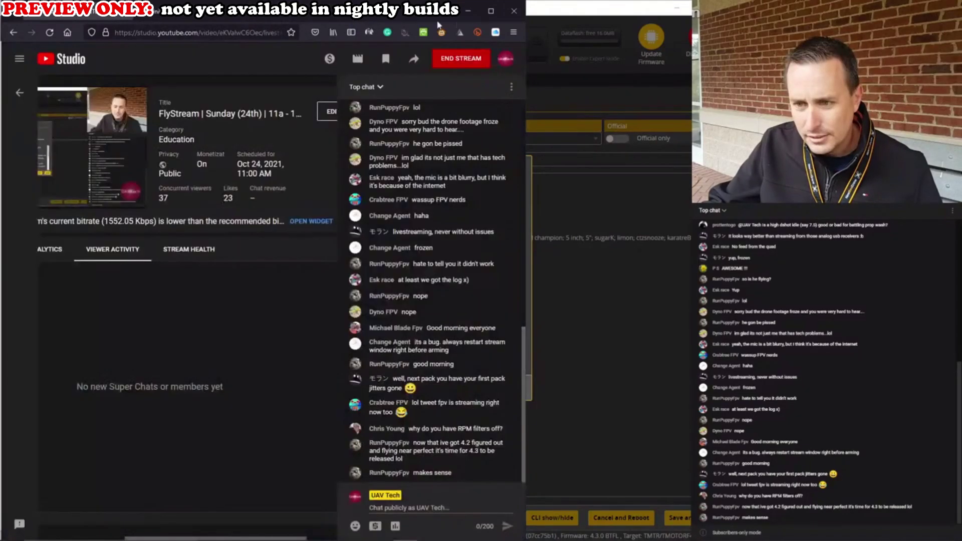
{"action": "left_click", "coordinate": [566, 16]}
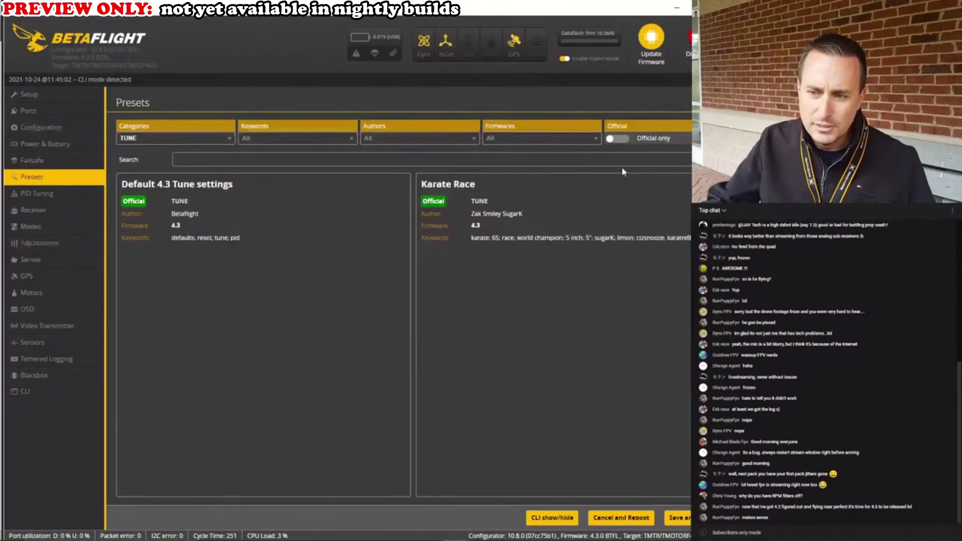
Toggle Official only on and off, and remove the TUNE category filter.
{"action": "left_click", "coordinate": [622, 139]}
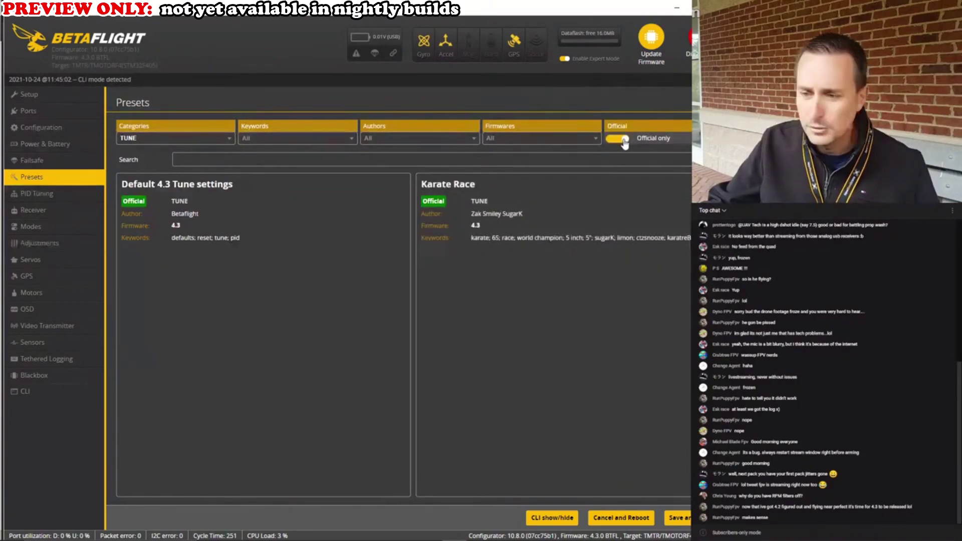
{"action": "left_click", "coordinate": [622, 139]}
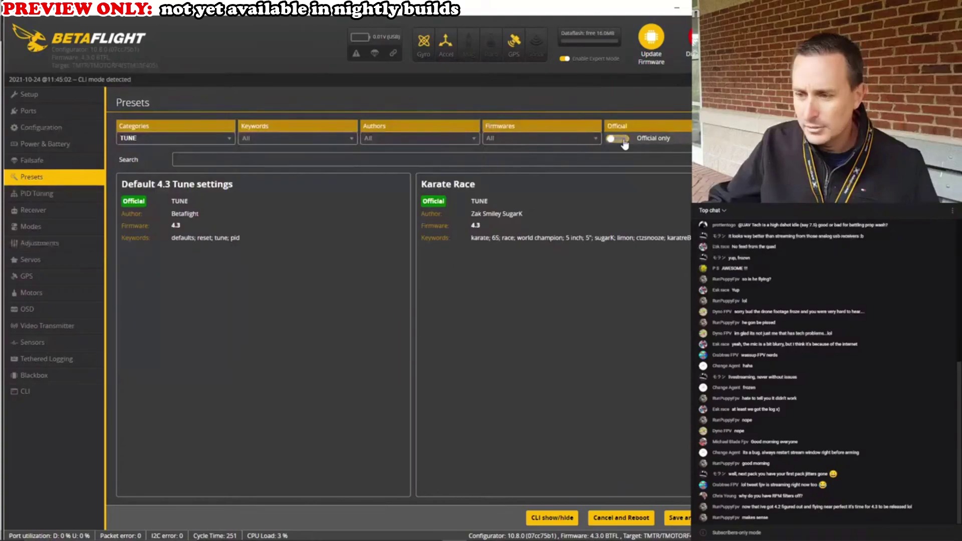
{"action": "left_click", "coordinate": [171, 140]}
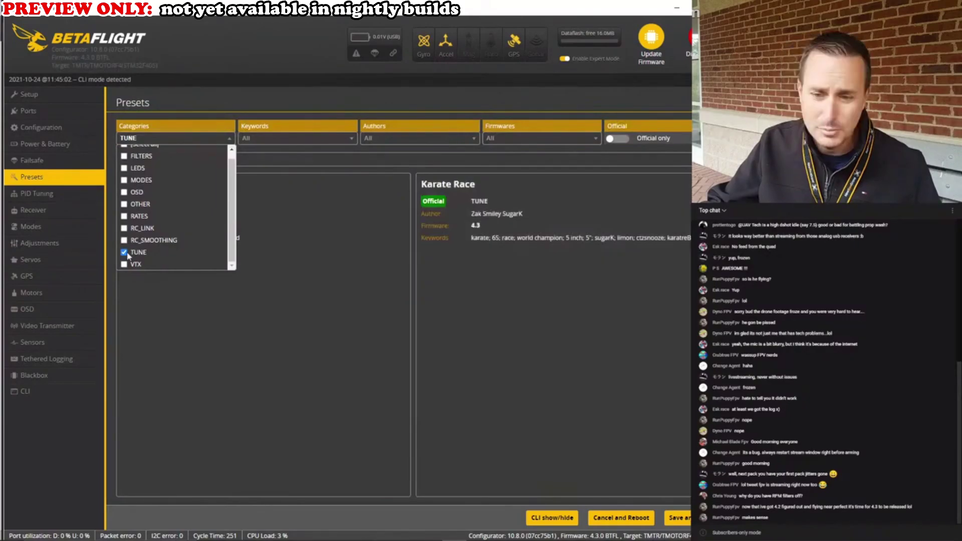
{"action": "left_click", "coordinate": [124, 253]}
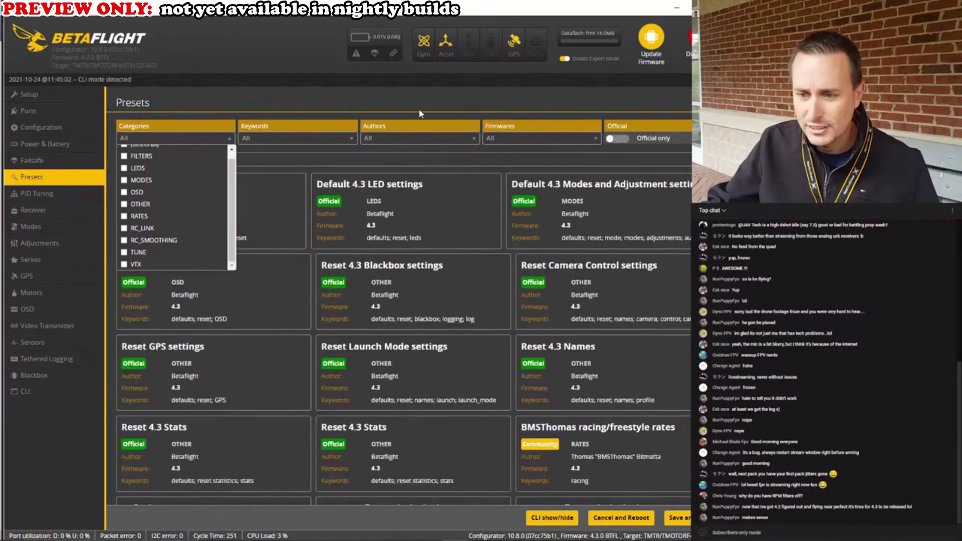
{"action": "left_click", "coordinate": [414, 95]}
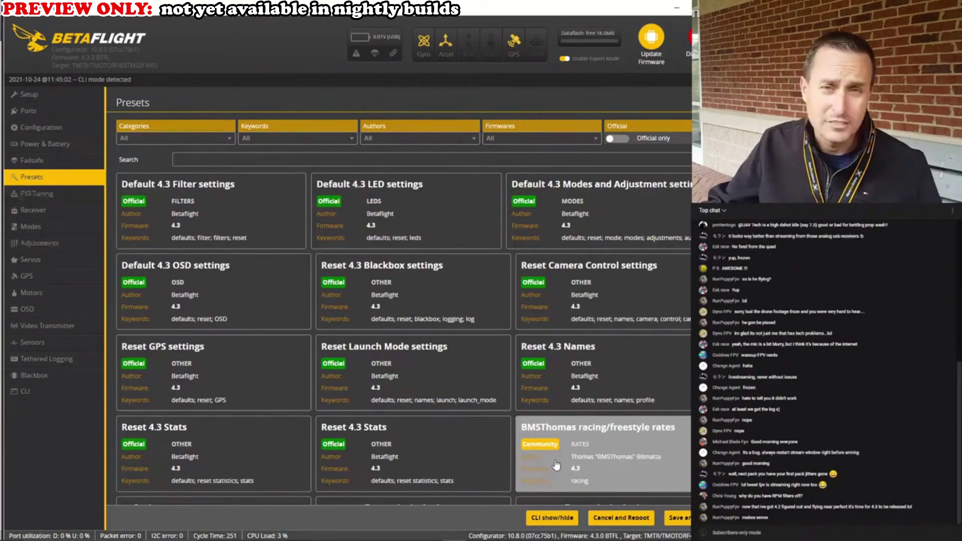
Show only official presets and filter the list to the RATES category.
{"action": "scroll", "coordinate": [557, 465], "scroll_direction": "down", "scroll_amount": 1}
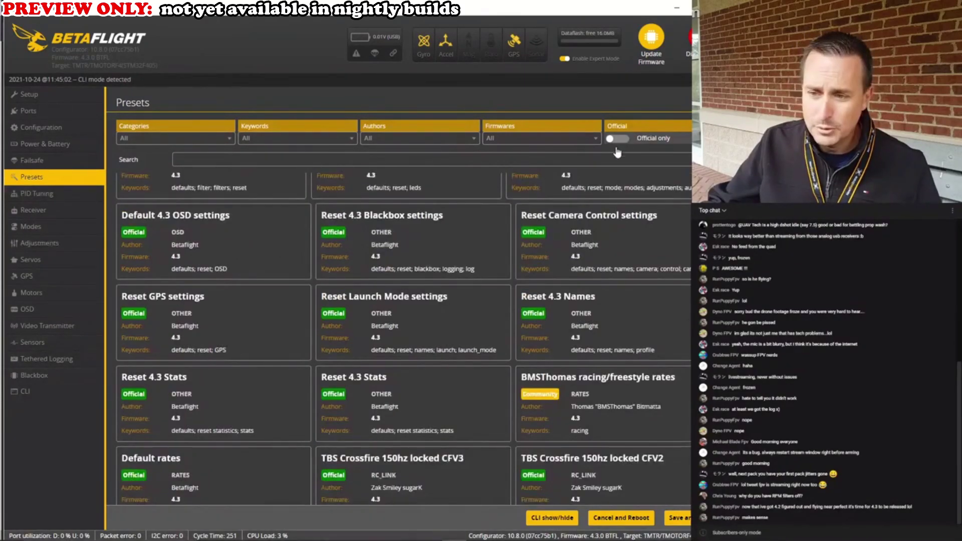
{"action": "left_click", "coordinate": [618, 139]}
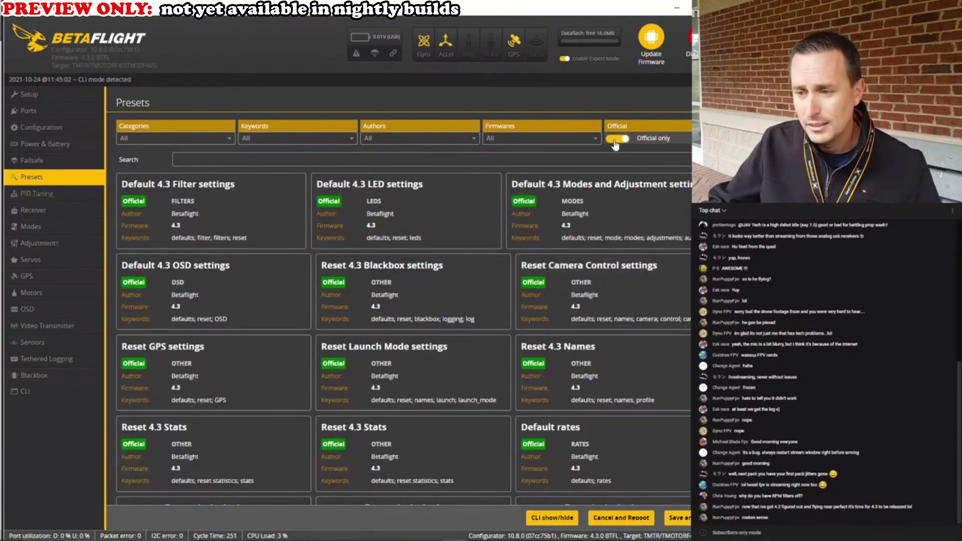
{"action": "scroll", "coordinate": [256, 145], "scroll_direction": "down", "scroll_amount": 5}
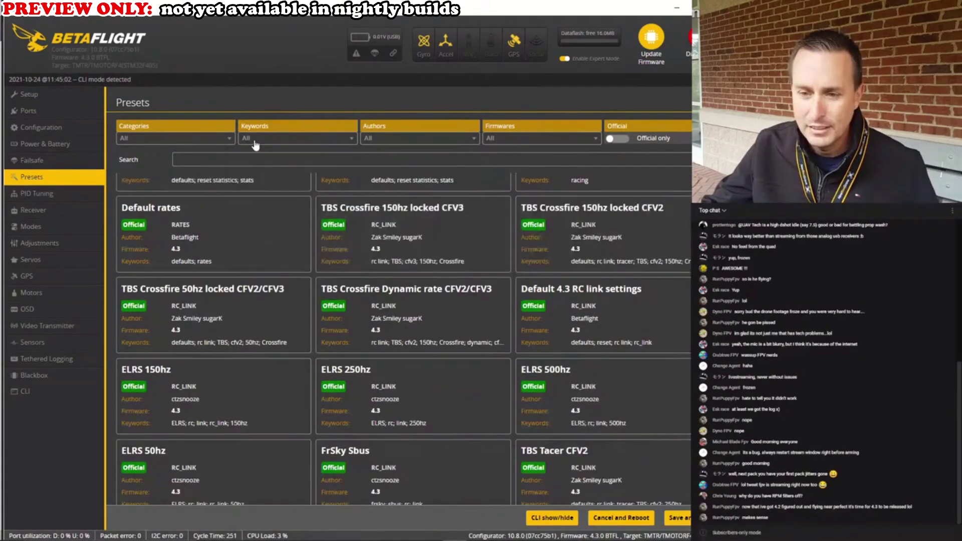
{"action": "left_click", "coordinate": [220, 139]}
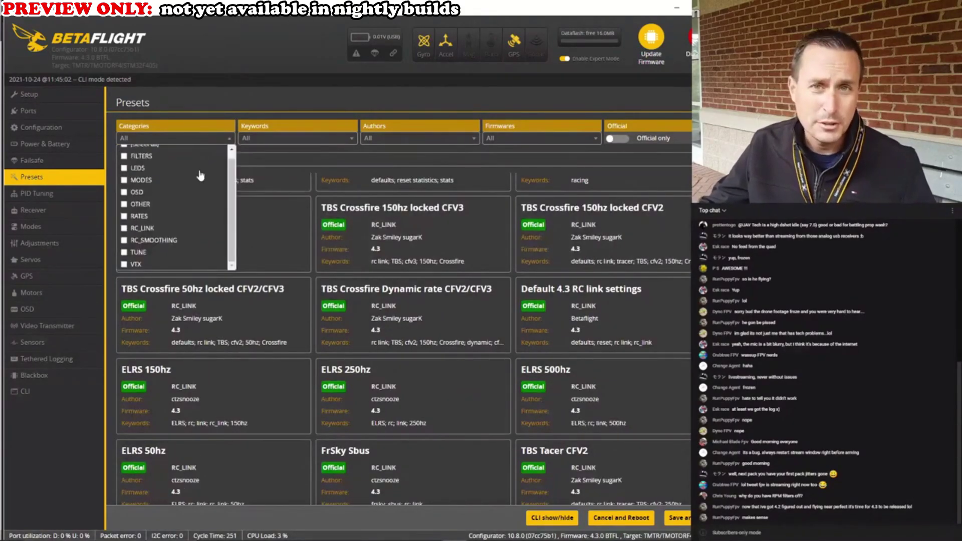
{"action": "left_click", "coordinate": [124, 216]}
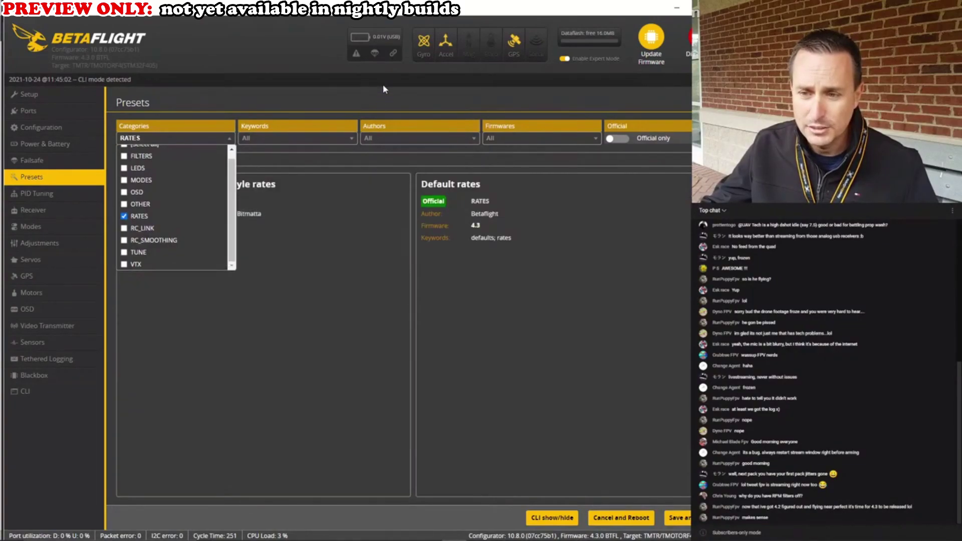
Untick RATES so the Categories filter reads All.
{"action": "left_click", "coordinate": [383, 84]}
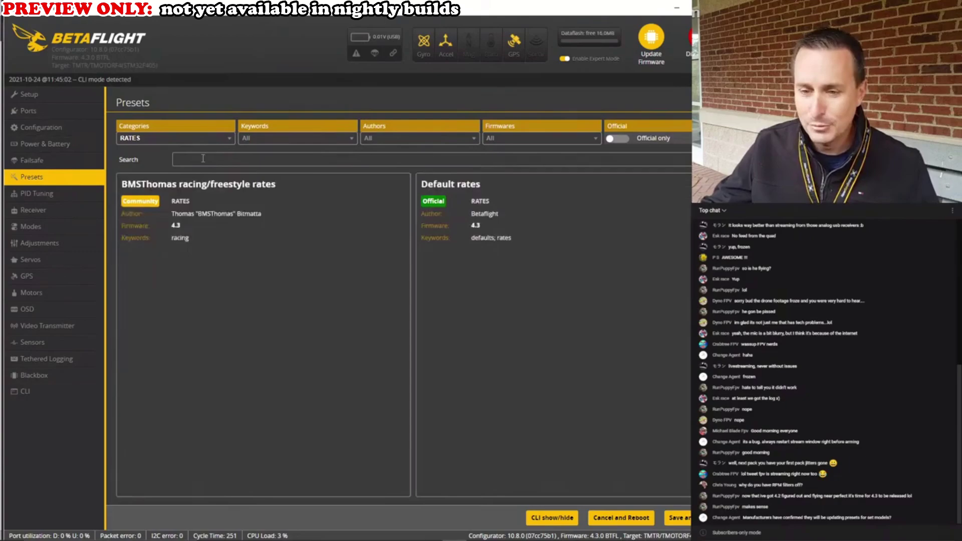
{"action": "left_click", "coordinate": [175, 138]}
{"action": "left_click", "coordinate": [124, 216]}
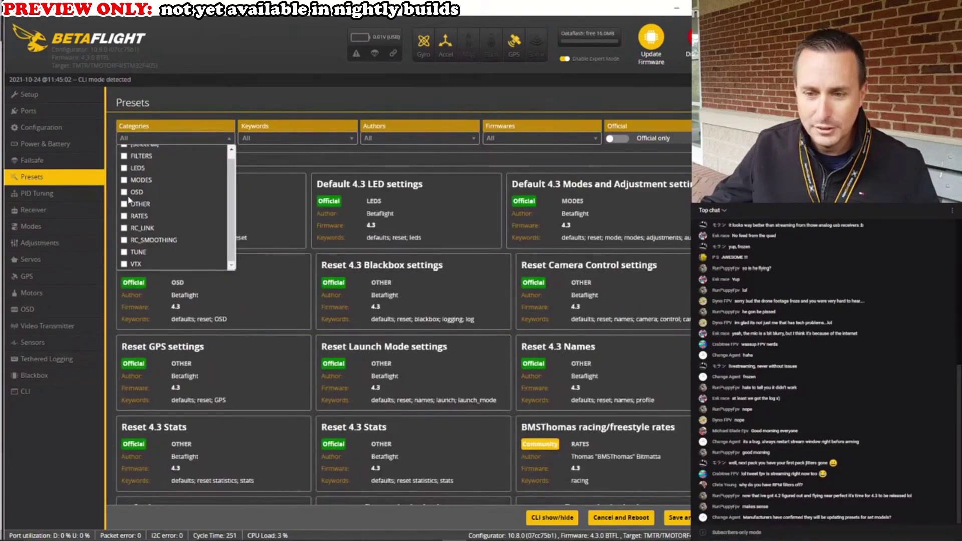
{"action": "scroll", "coordinate": [130, 201], "scroll_direction": "up", "scroll_amount": 1}
Filter to FILTERS and view the Default 4.3 Filter settings source defaults.txt on GitHub.
{"action": "left_click", "coordinate": [124, 163]}
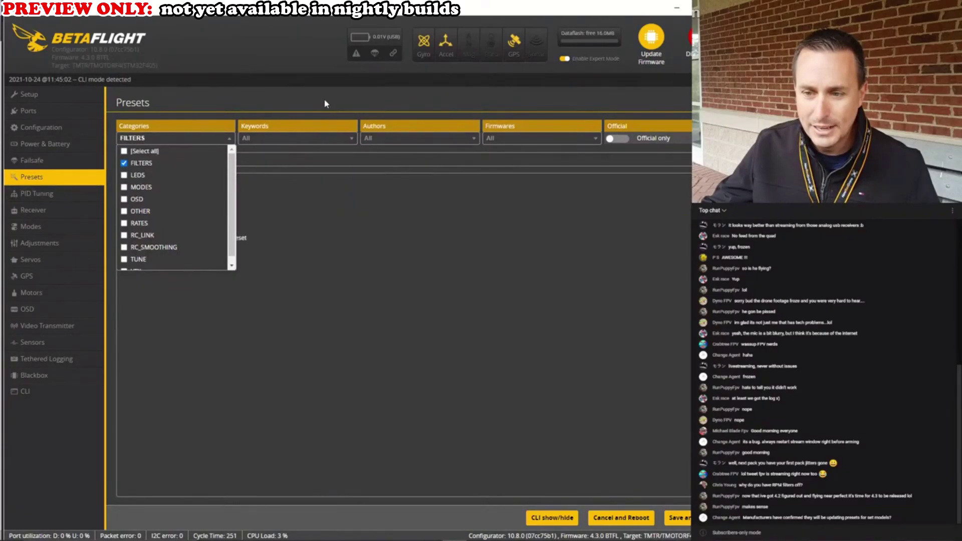
{"action": "left_click", "coordinate": [324, 104]}
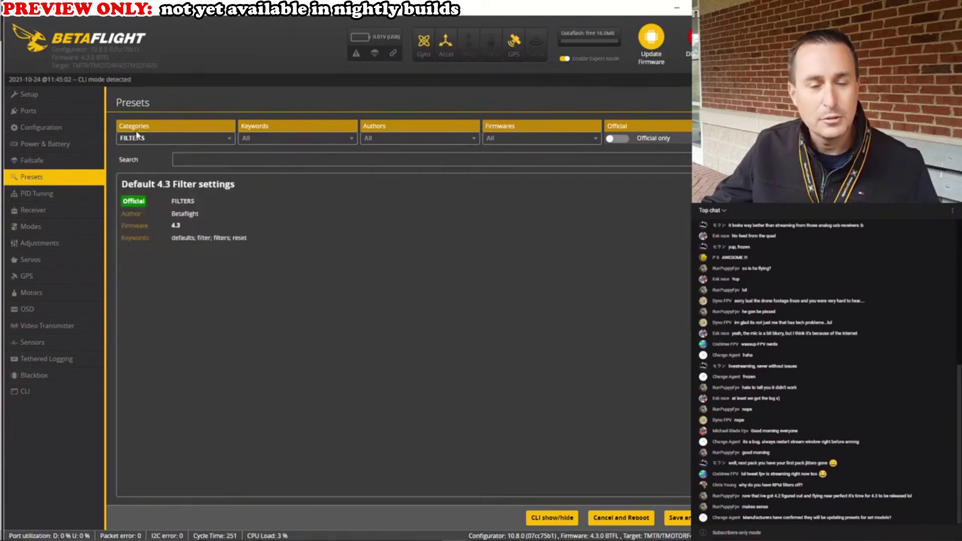
{"action": "left_click", "coordinate": [160, 214]}
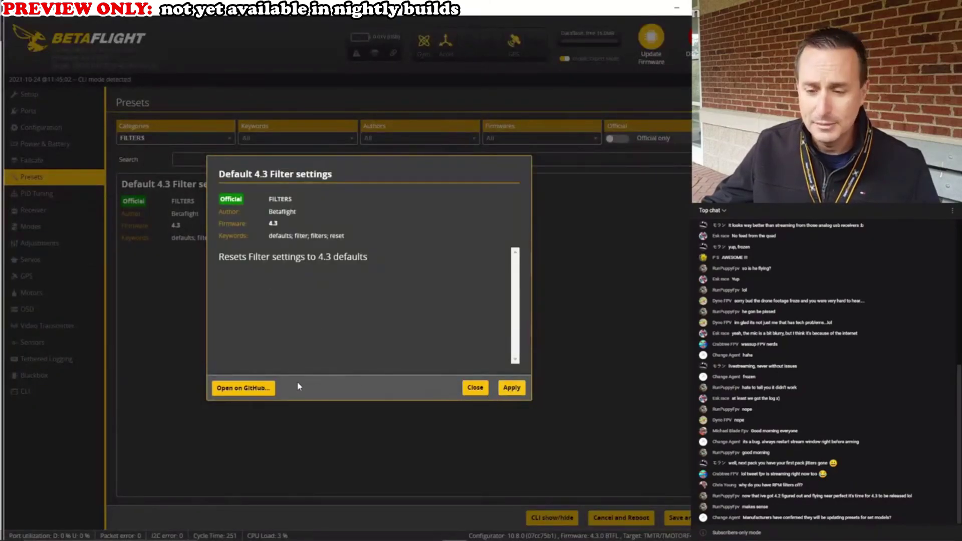
{"action": "left_click", "coordinate": [260, 389]}
{"action": "scroll", "coordinate": [350, 285], "scroll_direction": "down", "scroll_amount": 2}
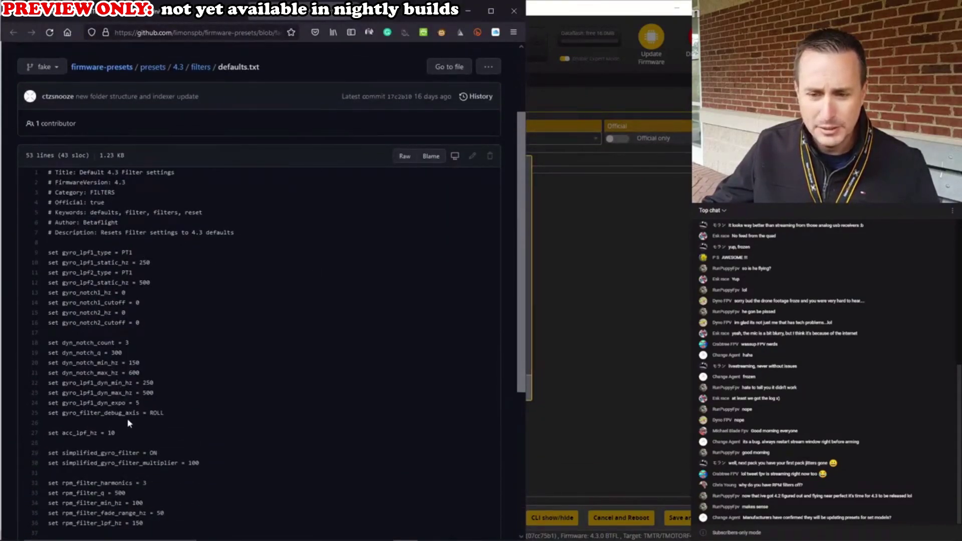
Scroll through defaults.txt on GitHub, then switch to the YouTube Studio live-stream page.
{"action": "scroll", "coordinate": [128, 419], "scroll_direction": "down", "scroll_amount": 2}
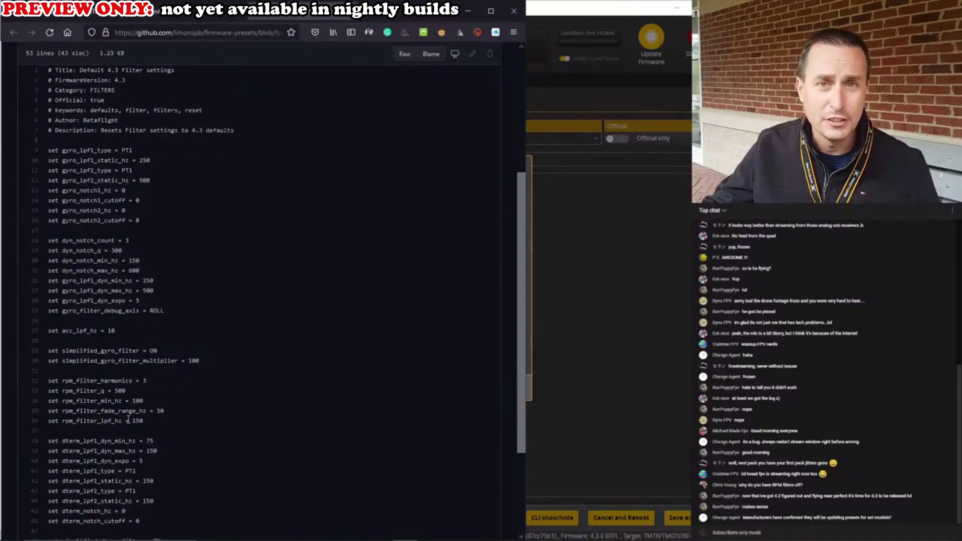
{"action": "scroll", "coordinate": [128, 419], "scroll_direction": "down", "scroll_amount": 1}
{"action": "scroll", "coordinate": [128, 420], "scroll_direction": "down", "scroll_amount": 1}
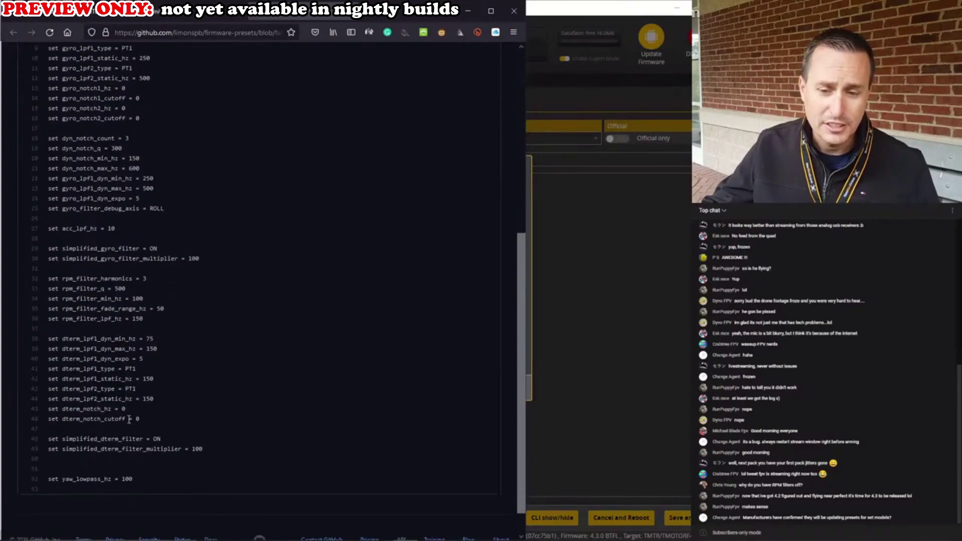
{"action": "scroll", "coordinate": [320, 276], "scroll_direction": "up", "scroll_amount": 5}
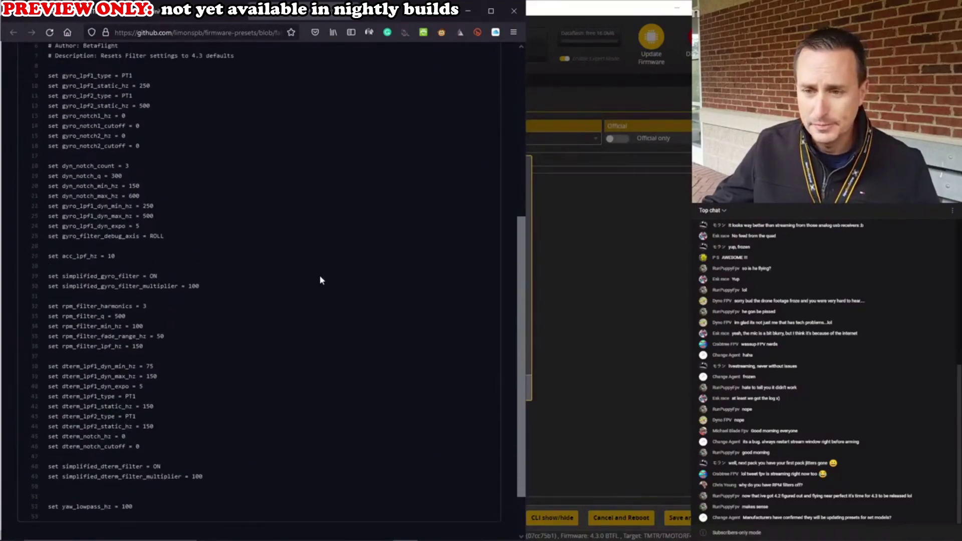
{"action": "left_click", "coordinate": [358, 19]}
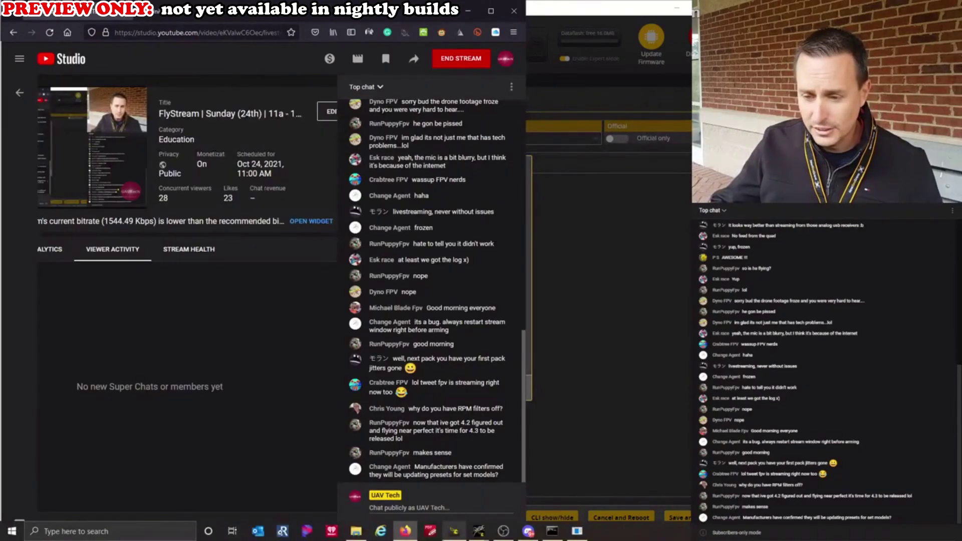
Return to Betaflight Configurator and close the Default 4.3 Filter settings details.
{"action": "key", "text": "alt+Tab"}
{"action": "left_click", "coordinate": [477, 390]}
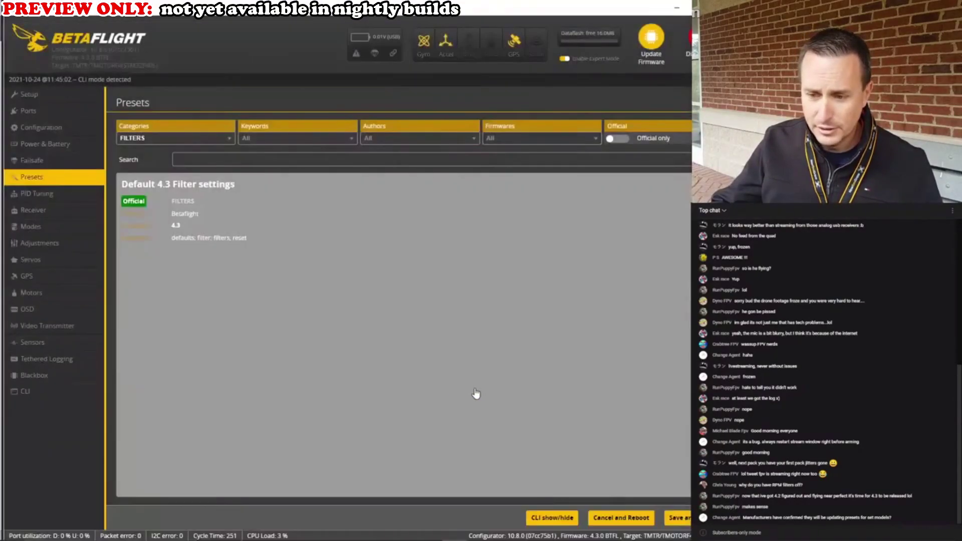